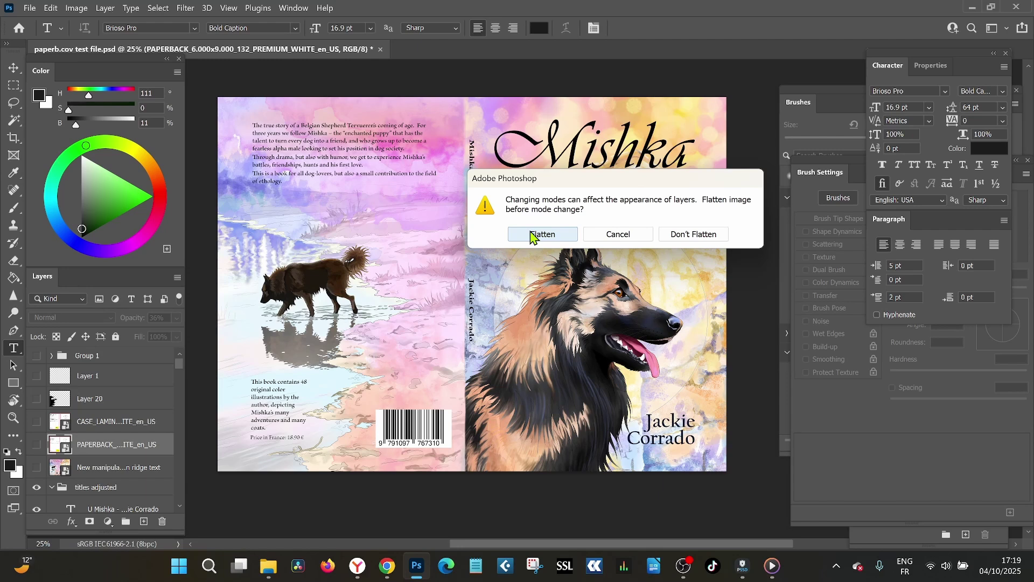
- Convert the cover to the Coated FOGRA39 (ISO 12647-2:2004) profile, flattening the image, and check its colour mode
left_click(533, 235)
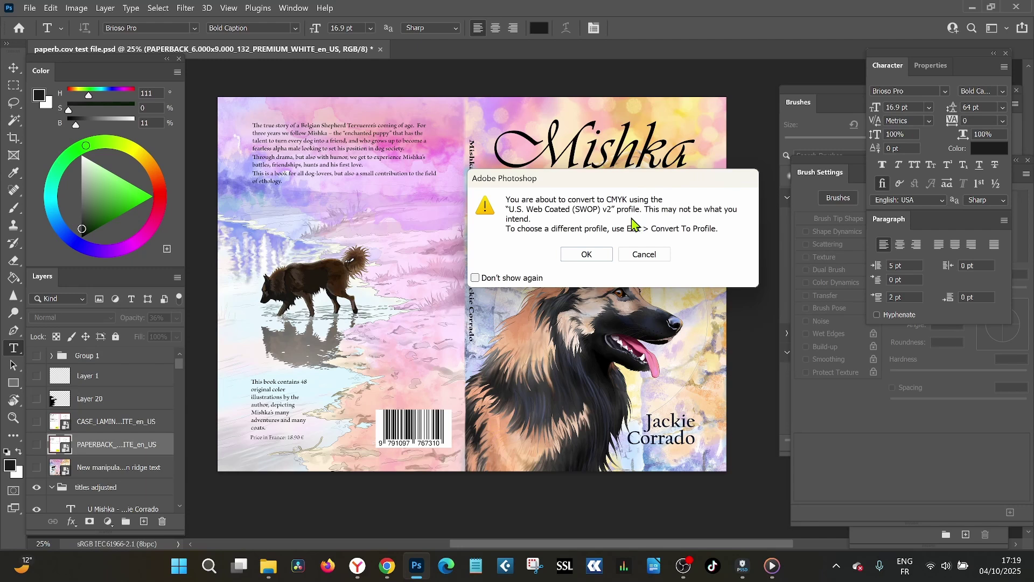
left_click(650, 257)
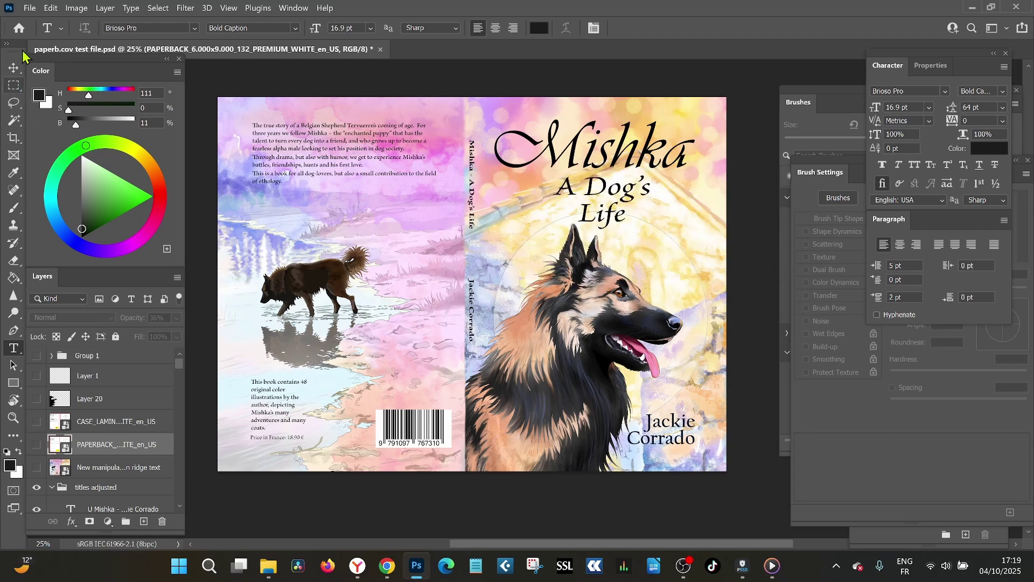
left_click(51, 9)
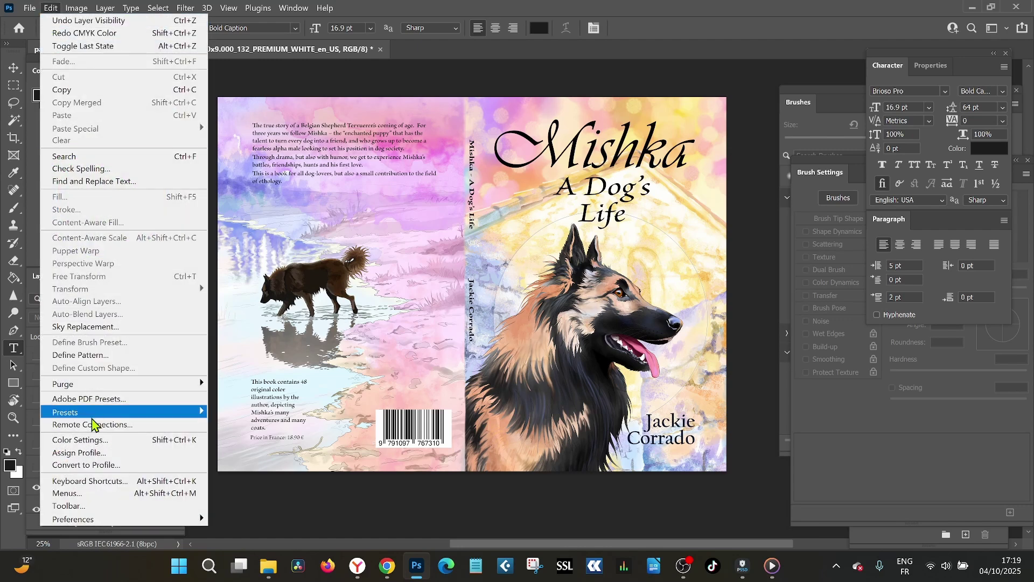
left_click(86, 466)
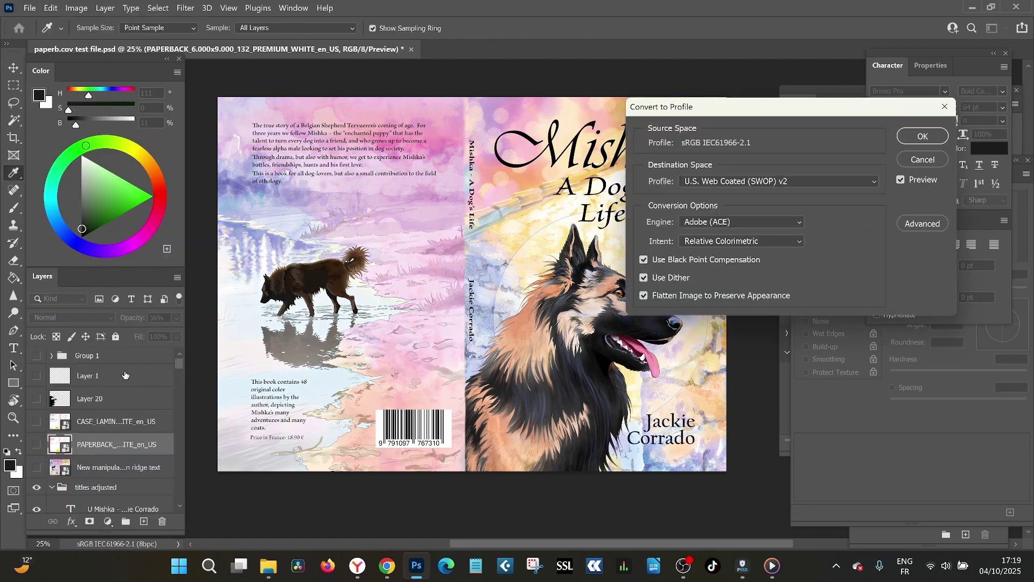
left_click(875, 182)
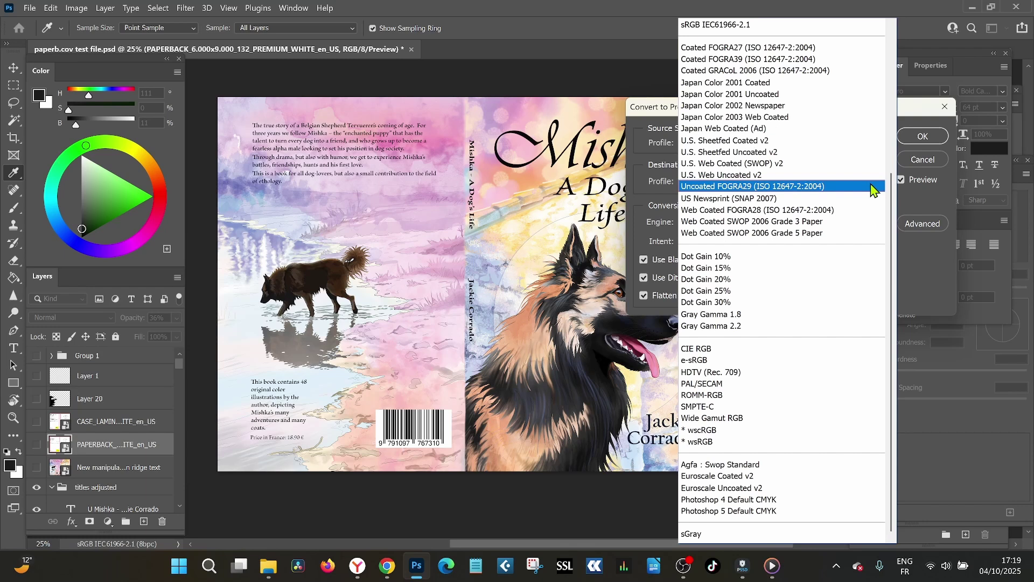
scroll(850, 127, "up", 1)
scroll(849, 128, "up", 6)
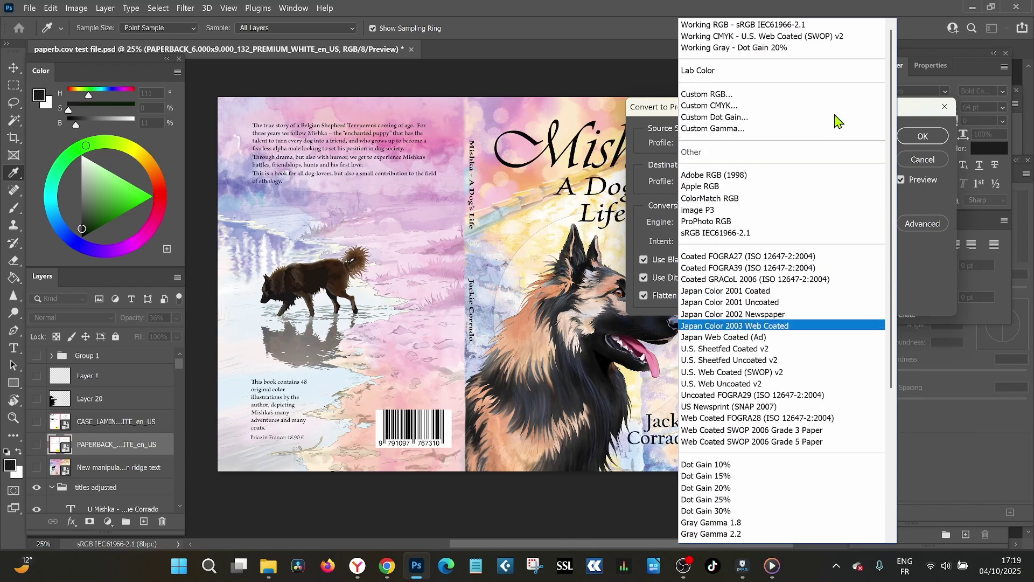
scroll(832, 115, "down", 2)
scroll(834, 116, "down", 4)
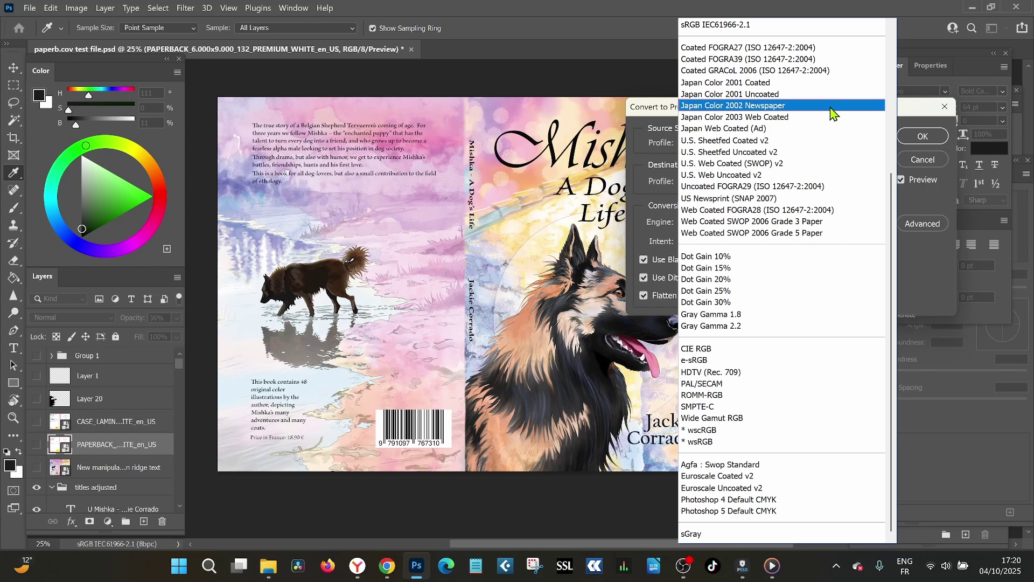
left_click(827, 60)
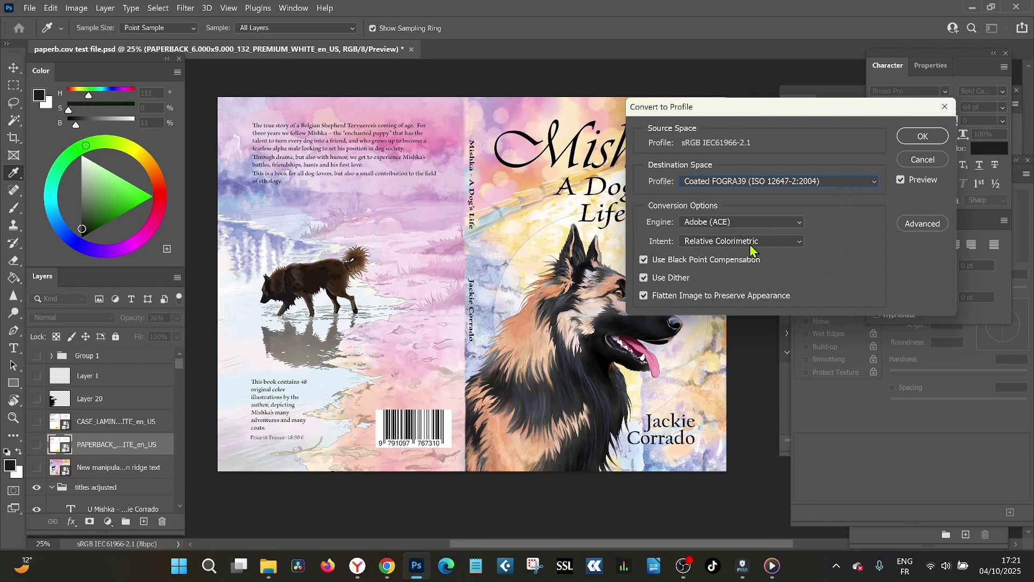
left_click(921, 137)
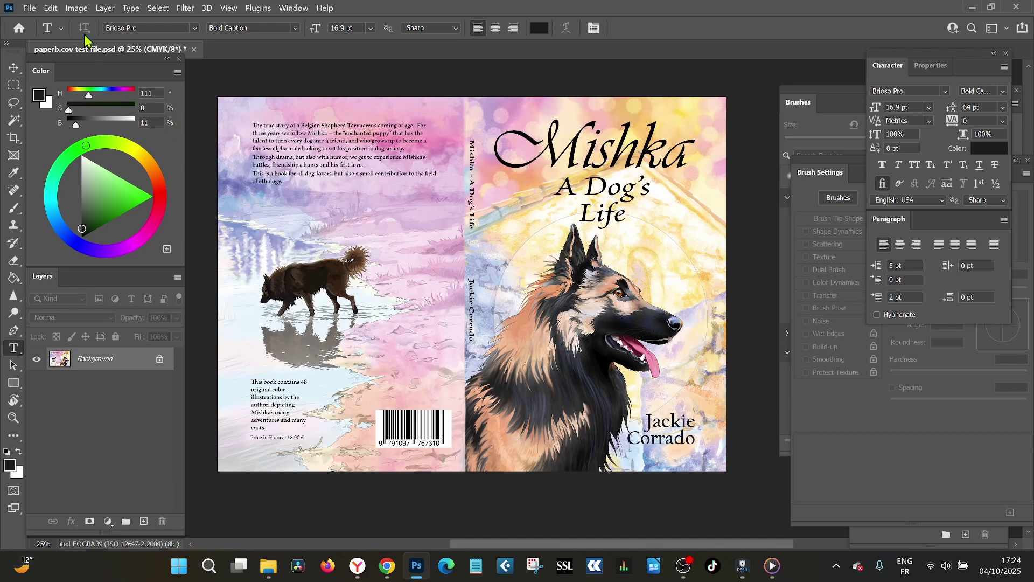
left_click(69, 11)
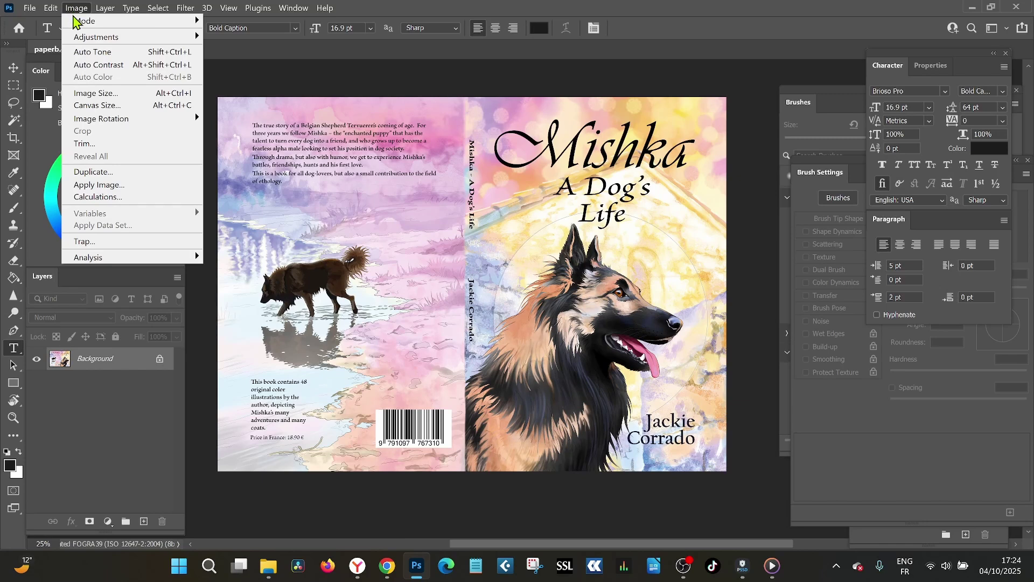
mouse_move(132, 23)
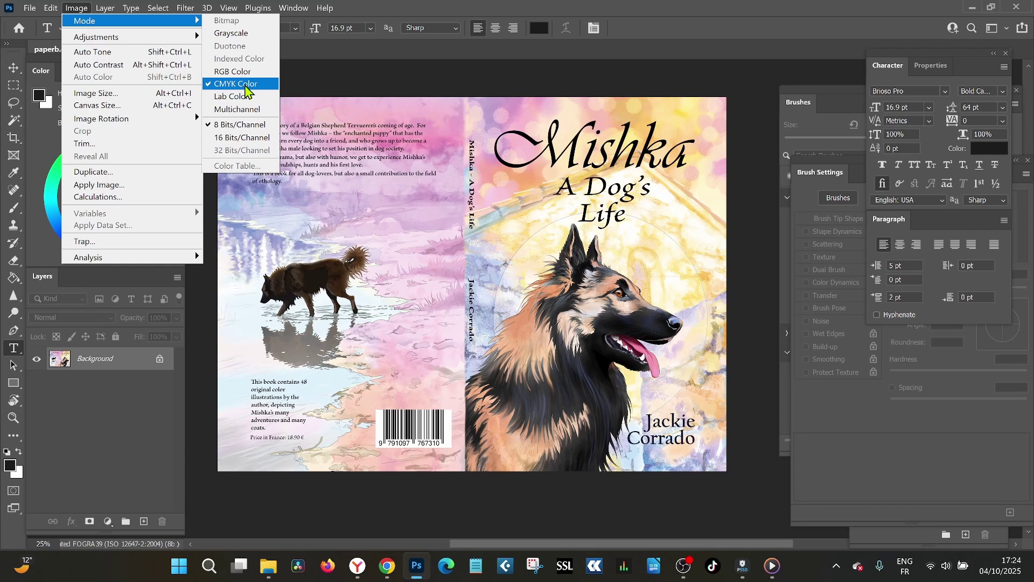
left_click(314, 88)
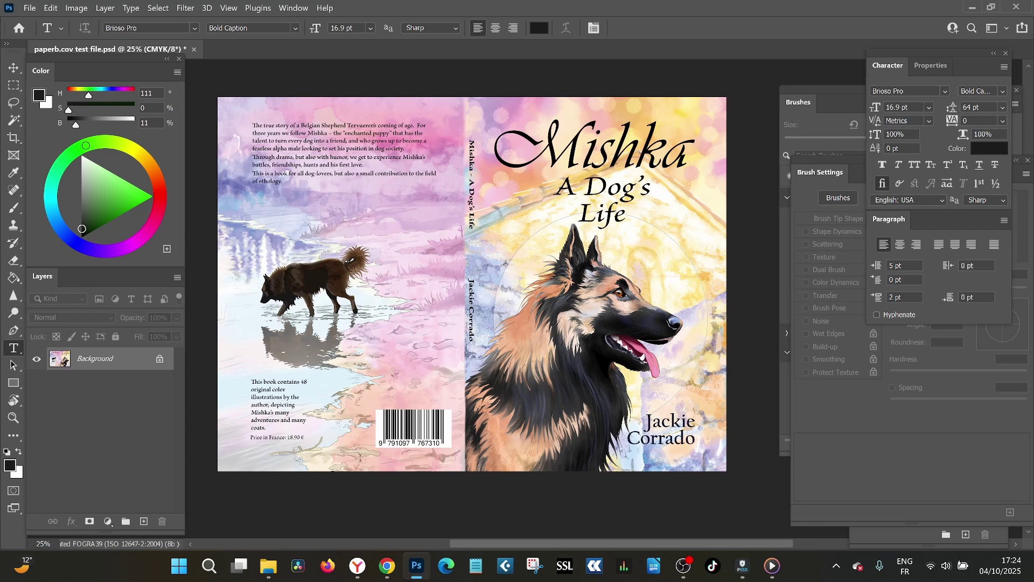
- Save the converted cover on the computer as a Photoshop PDF named "cover fogra"
left_click(28, 9)
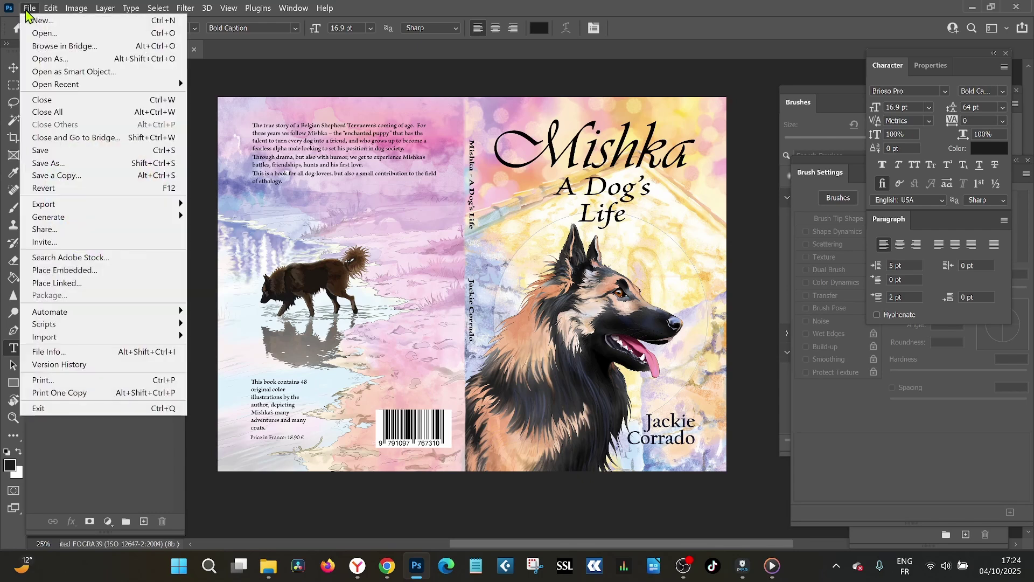
left_click(49, 163)
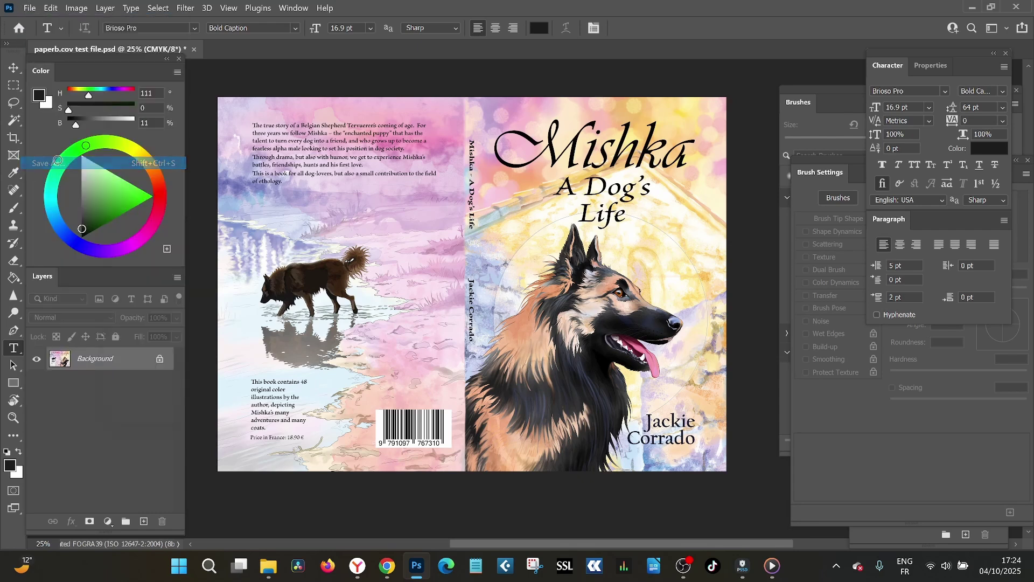
left_click(447, 351)
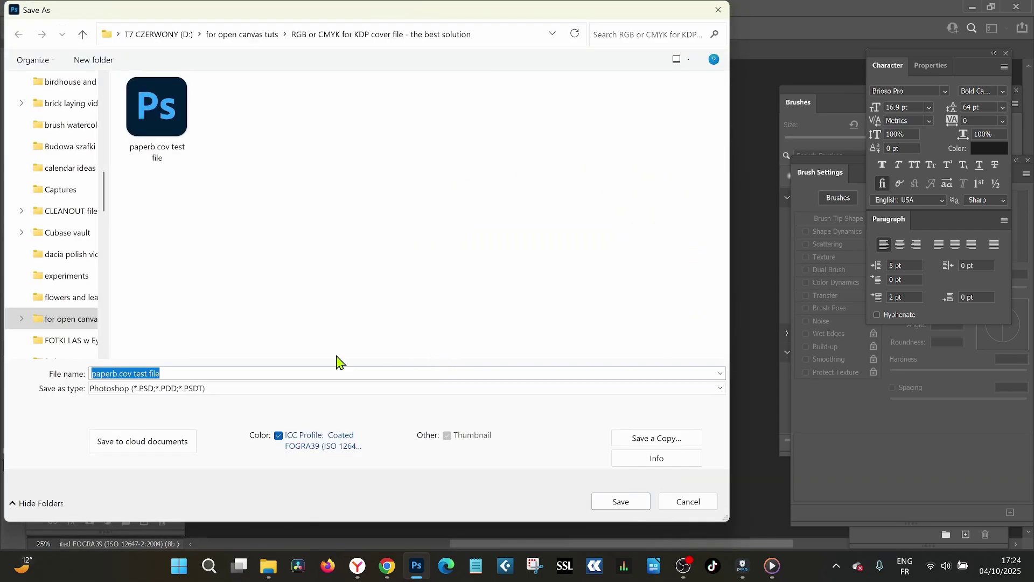
left_click(179, 394)
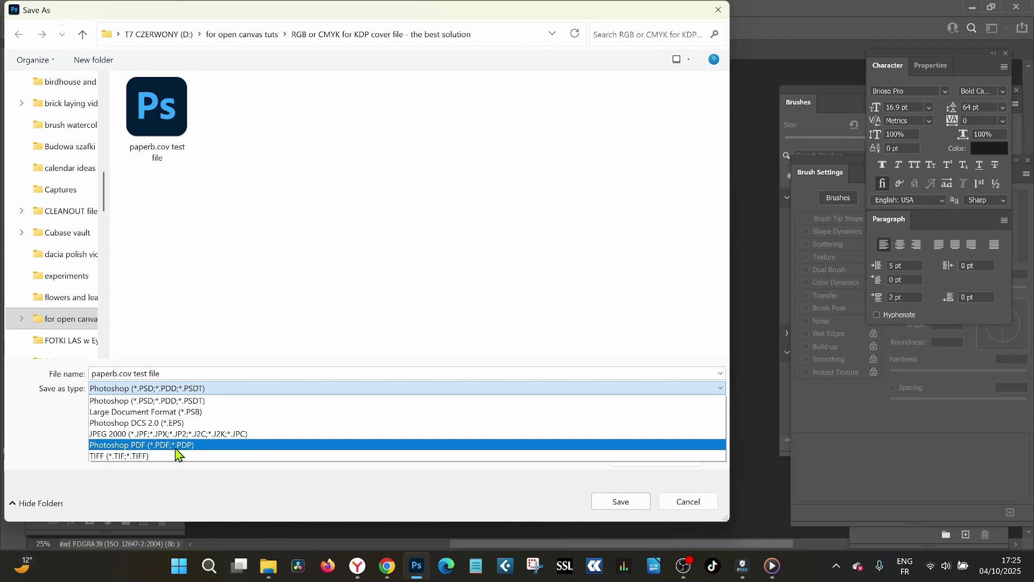
left_click(176, 448)
key("BackSpace")
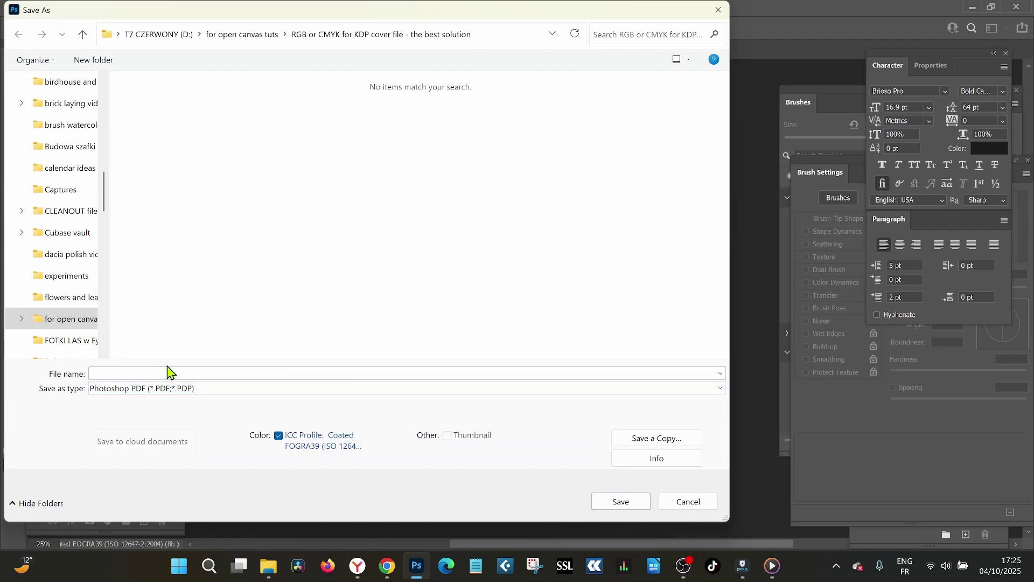
type("cover fogra")
left_click(609, 502)
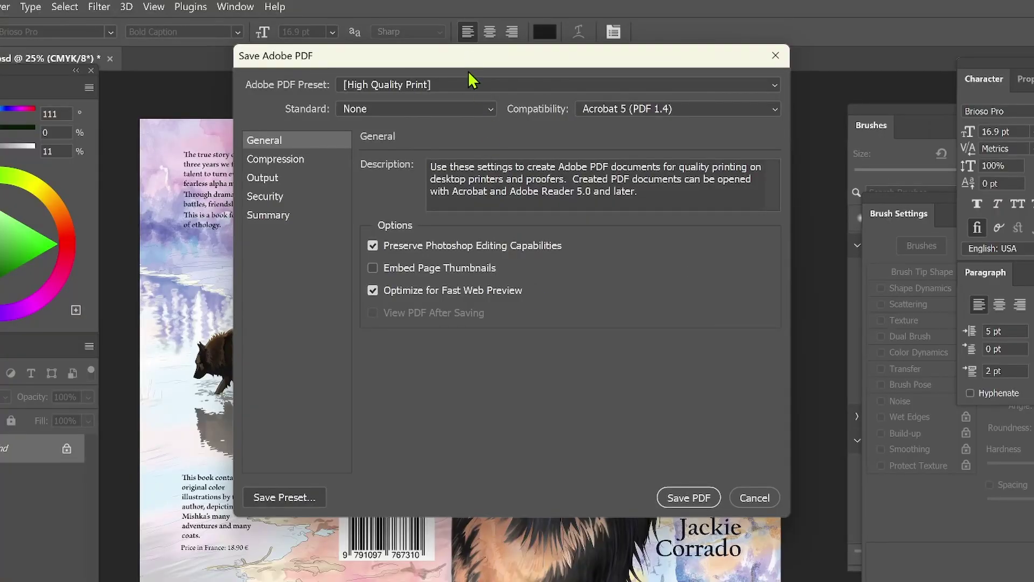
- Save the PDF with the High Quality Print preset and the profile inclusion policy set to Don't Include Profile
left_click(471, 86)
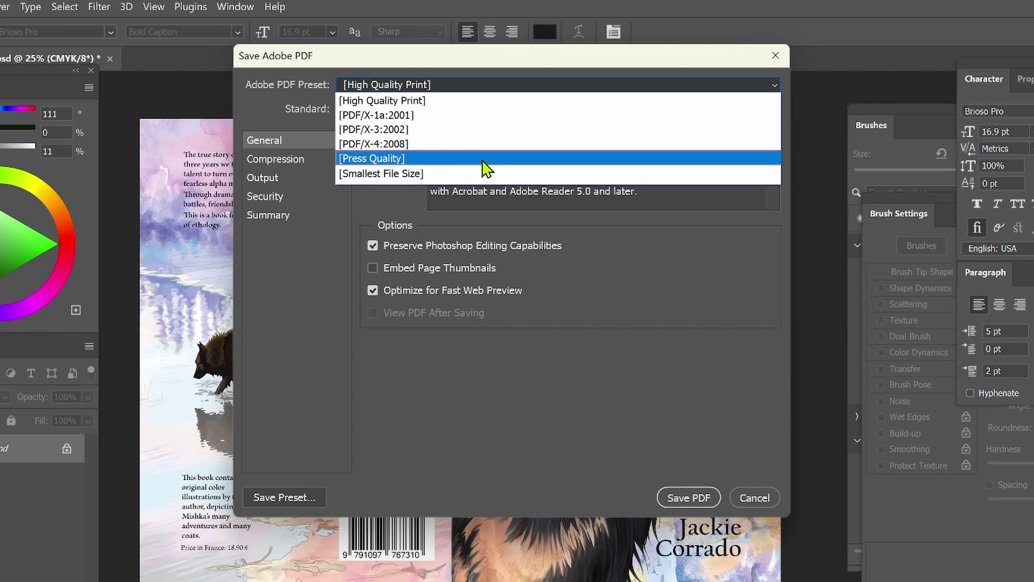
left_click(466, 99)
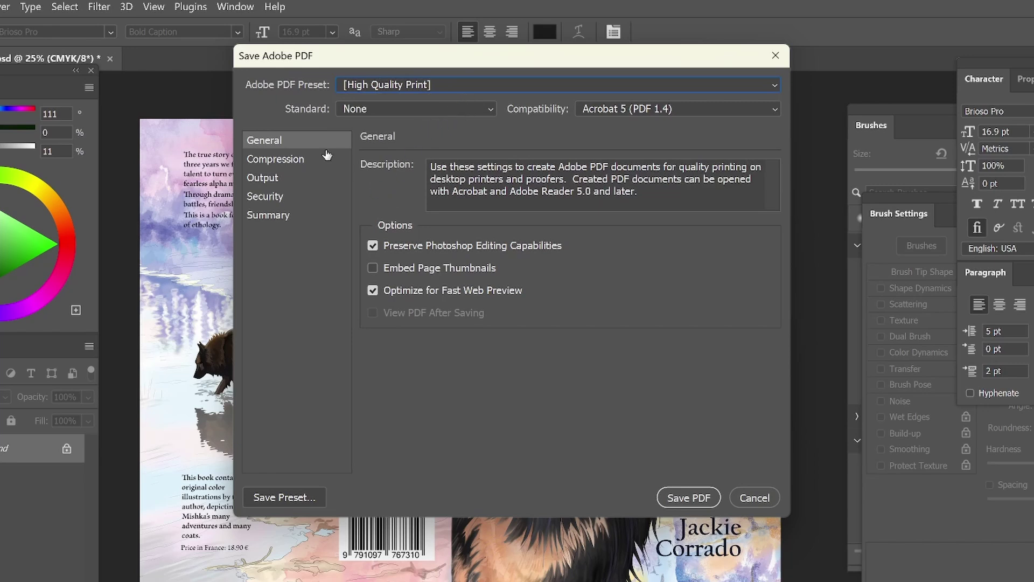
left_click(273, 181)
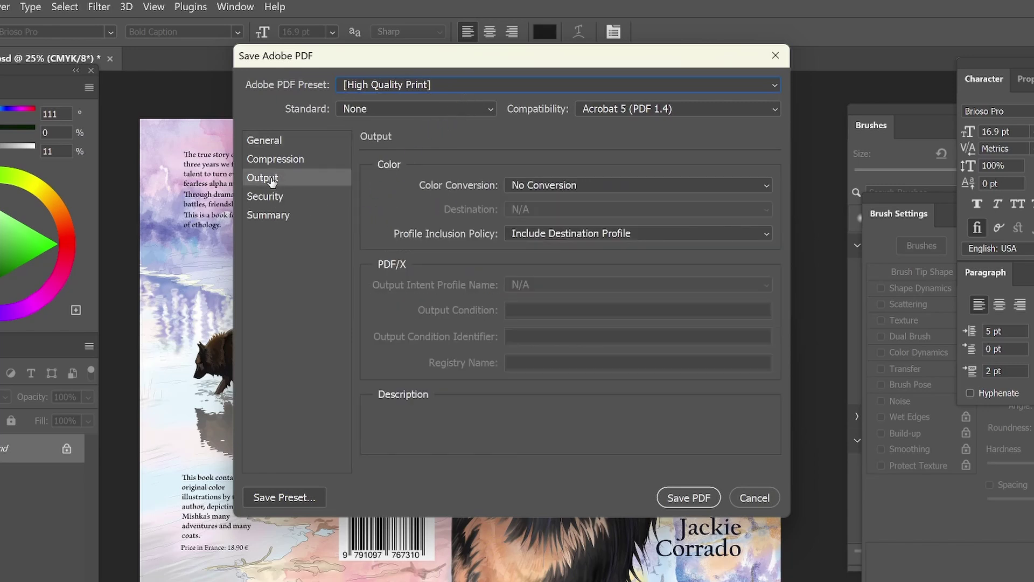
mouse_move(537, 183)
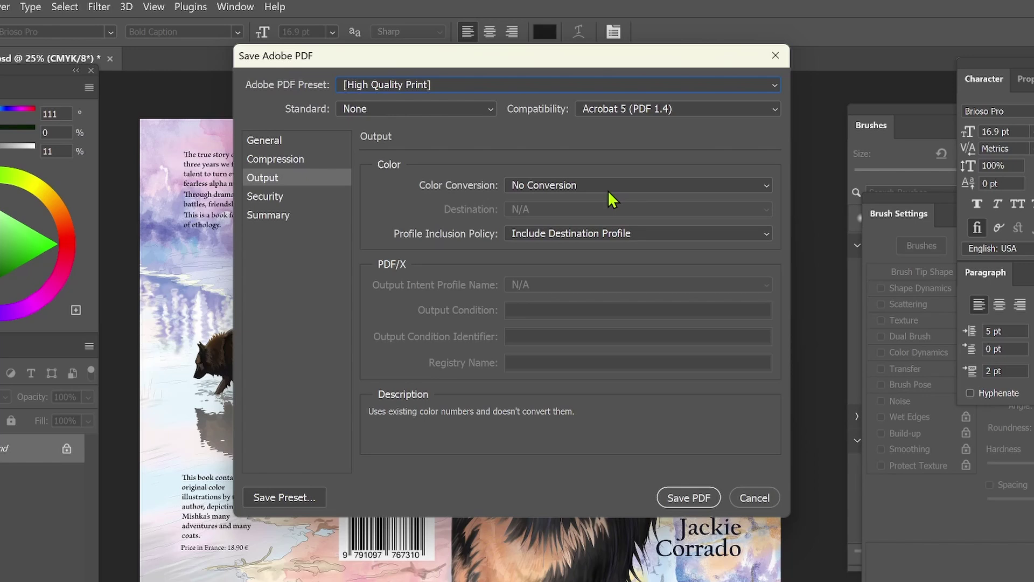
mouse_move(465, 239)
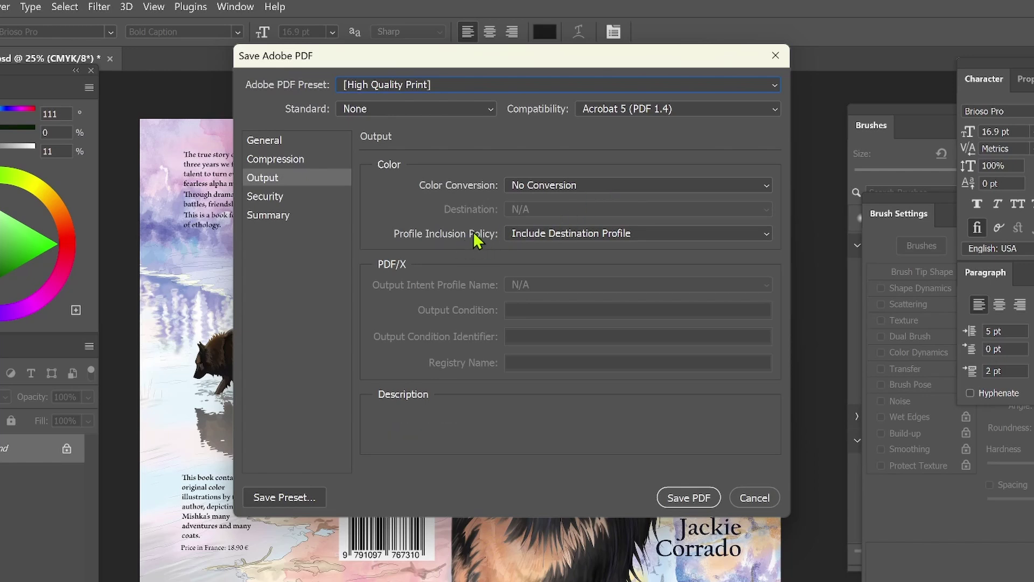
mouse_move(518, 240)
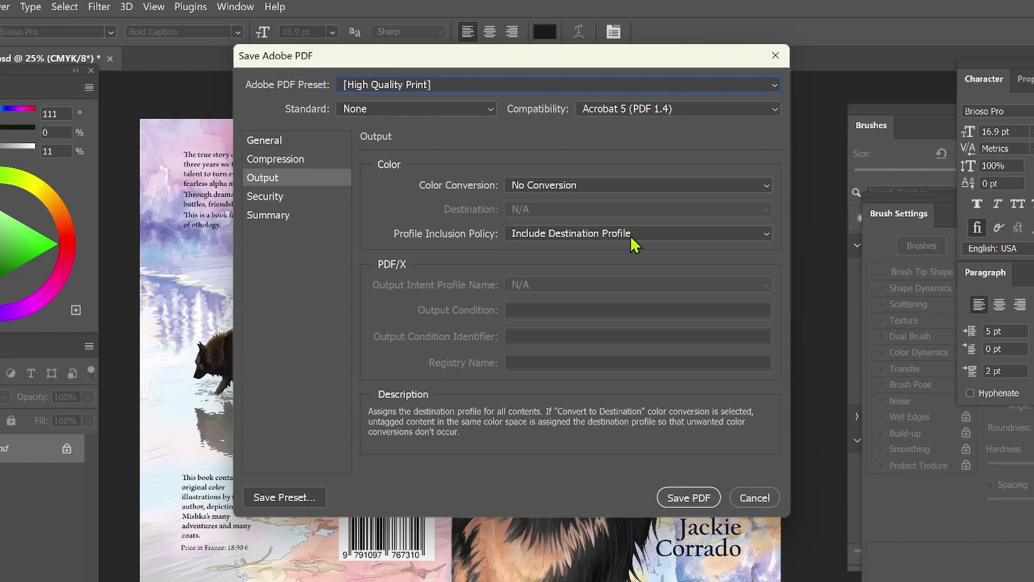
left_click(657, 234)
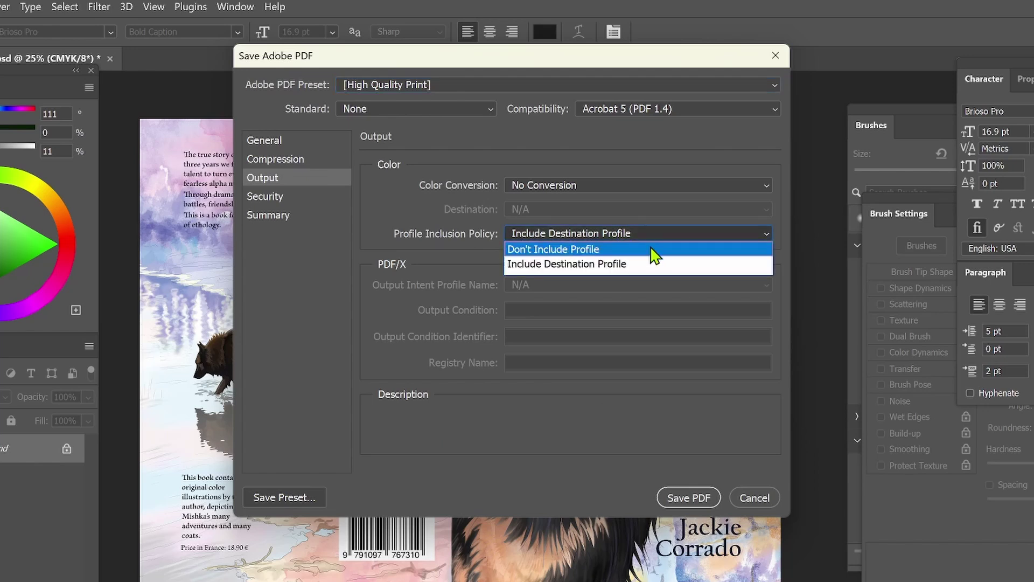
left_click(649, 249)
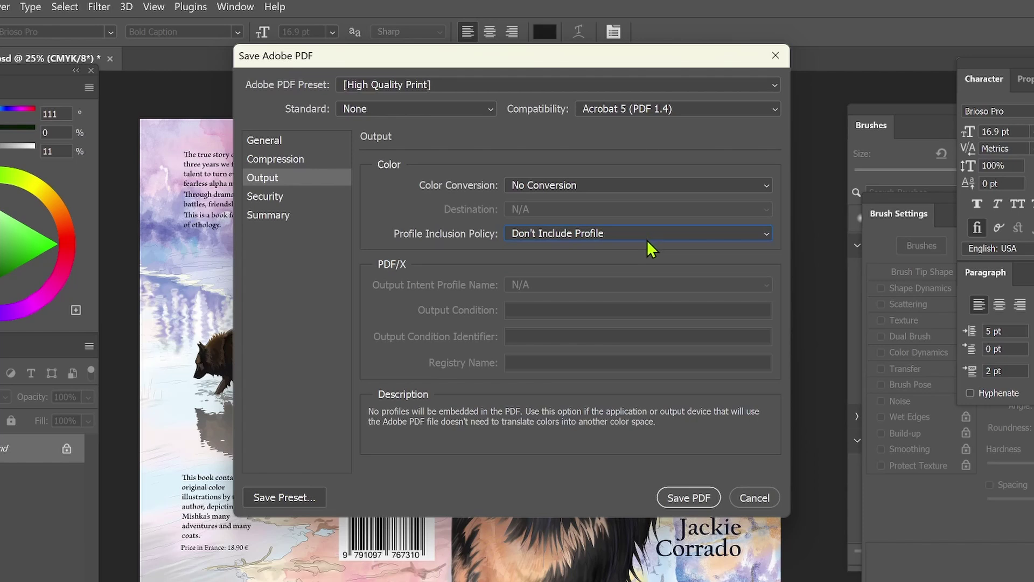
left_click(697, 495)
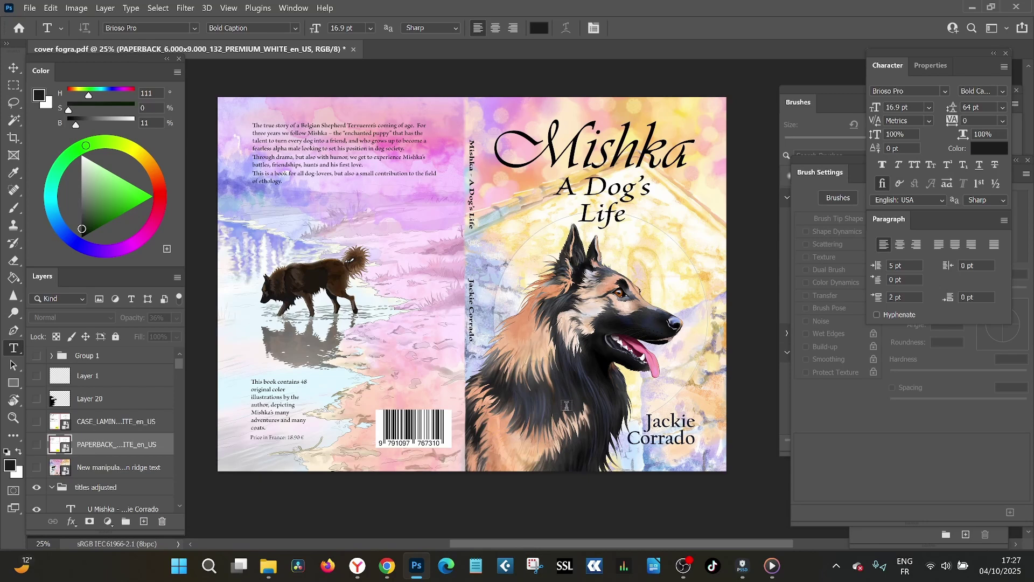
- Check the layered document's colour mode and add a new empty layer above the "New manipulated COVER for PAPERBACK KDP" layer
left_click(70, 10)
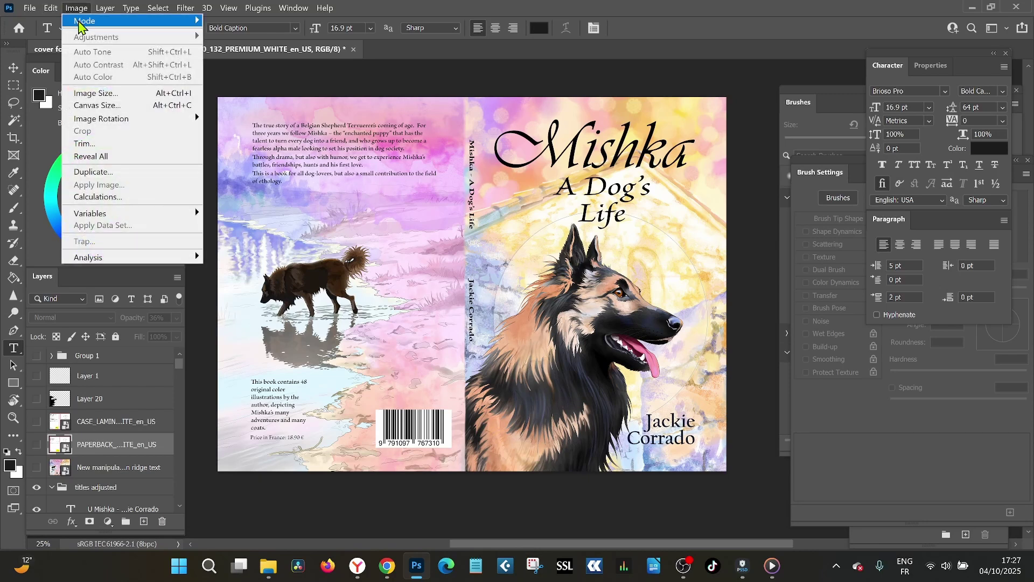
mouse_move(93, 27)
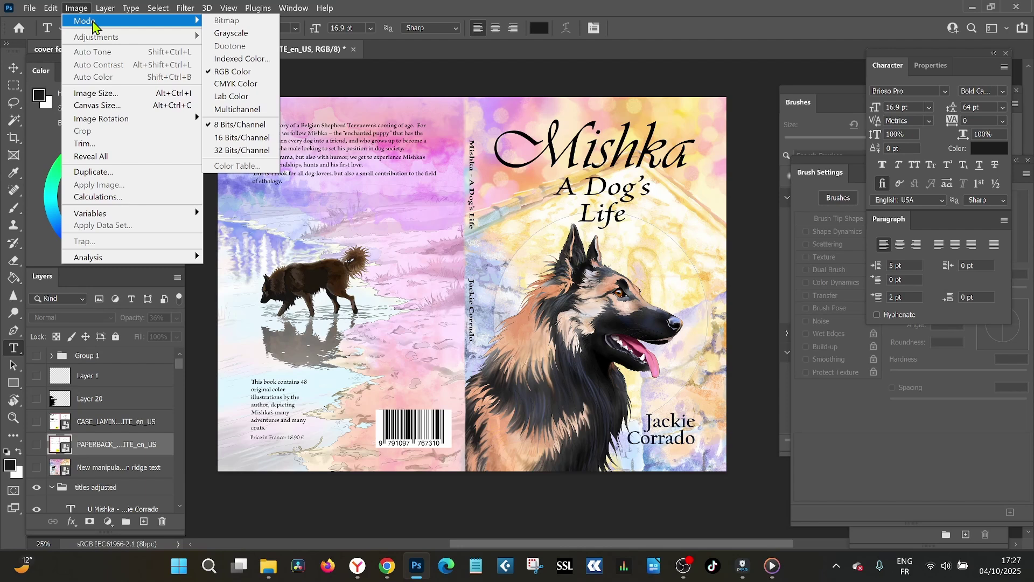
left_click(323, 509)
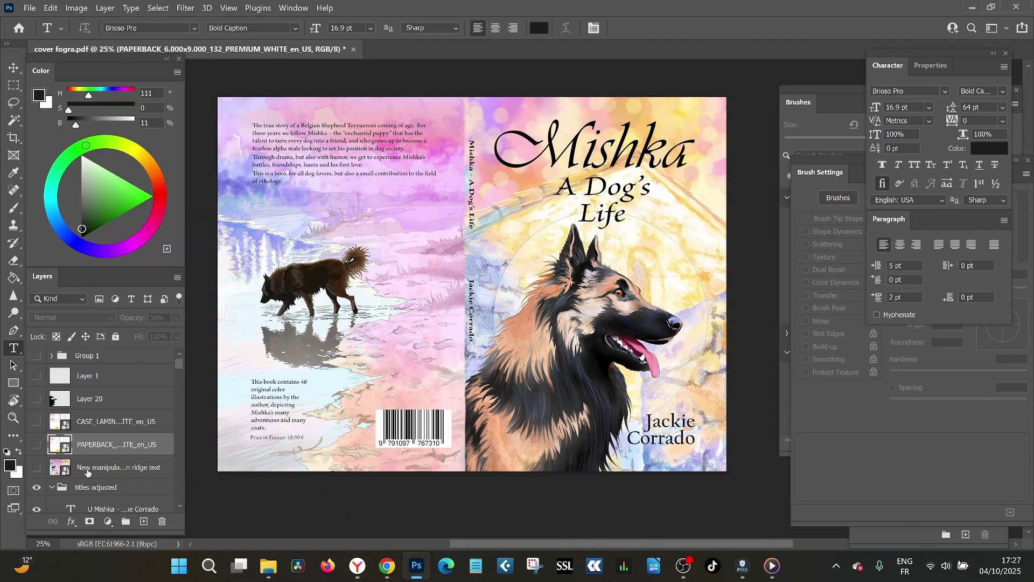
scroll(89, 463, "down", 1)
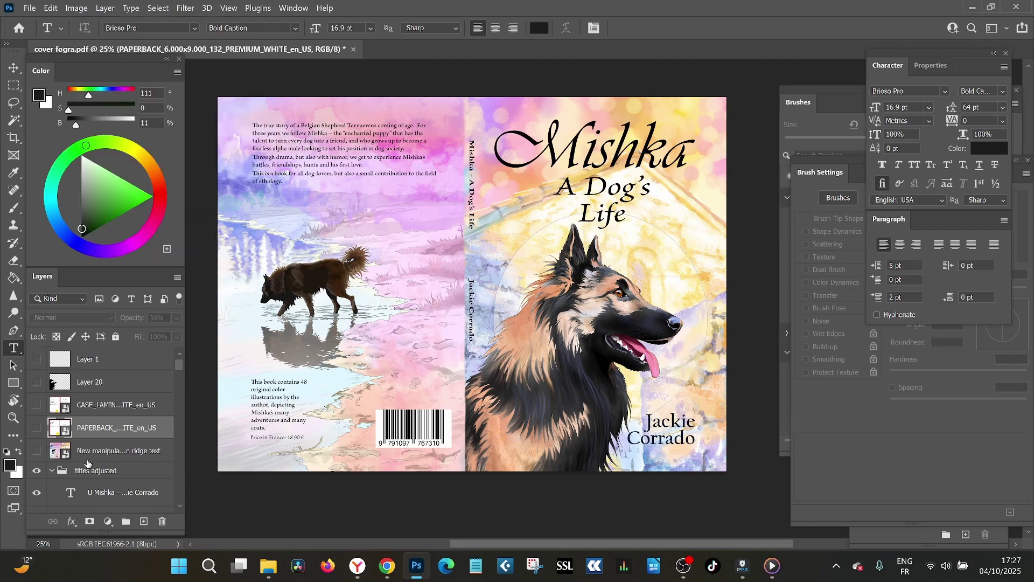
left_click(86, 454)
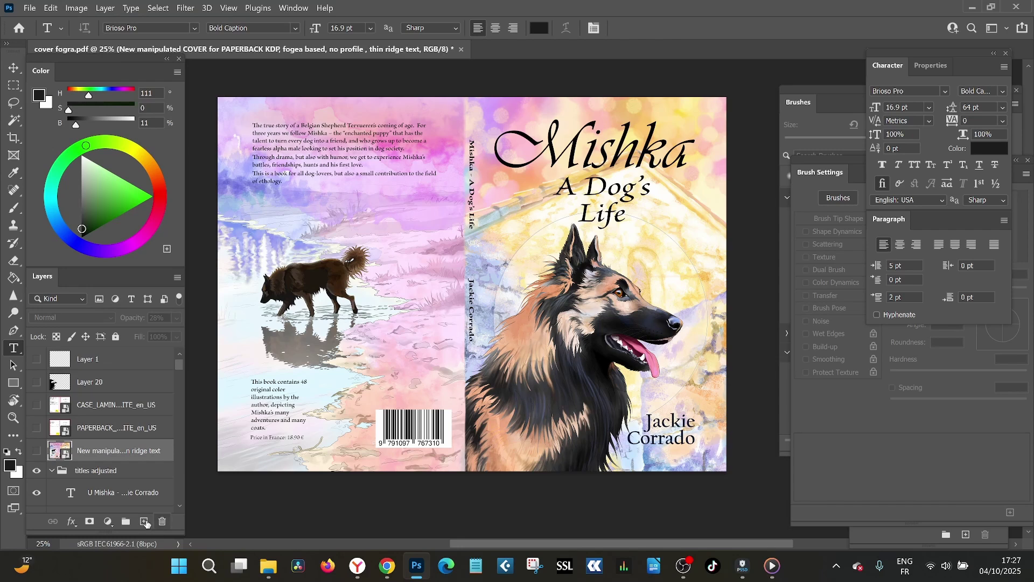
left_click(144, 521)
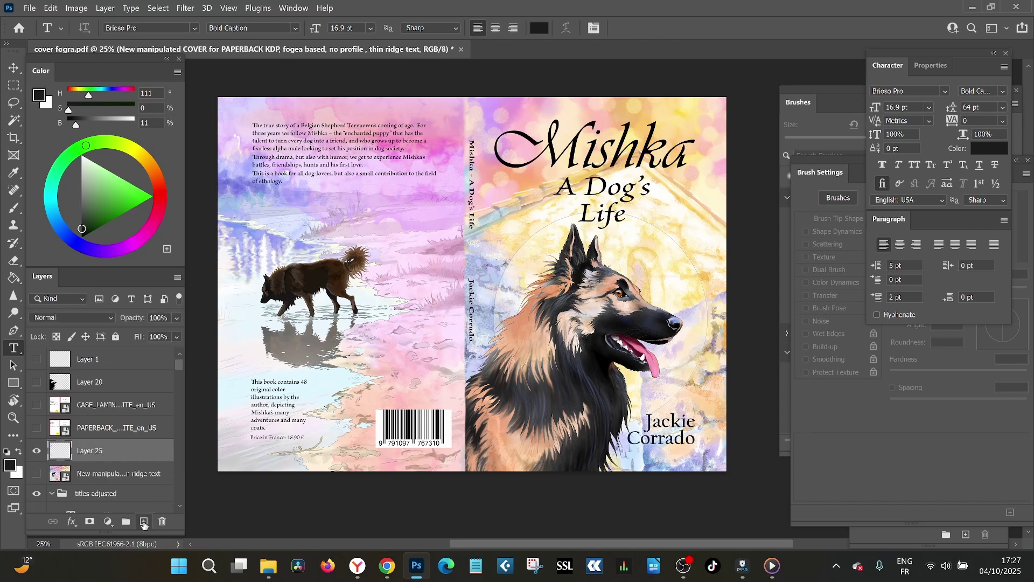
- Place the "cover fogra" PDF as an embedded layer in the RGB document and toggle its visibility to compare the colours
left_click(30, 8)
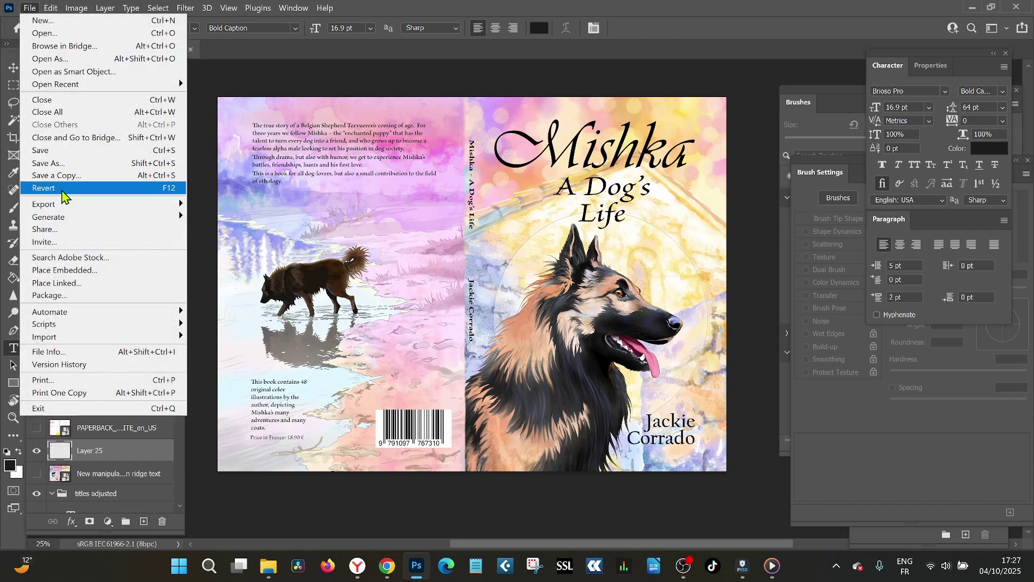
left_click(68, 274)
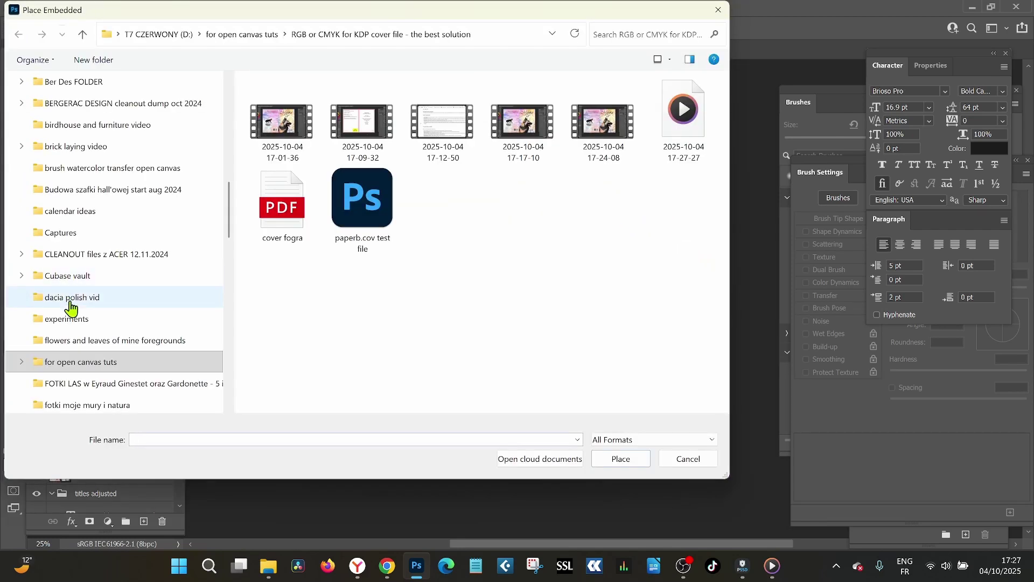
double_click(269, 193)
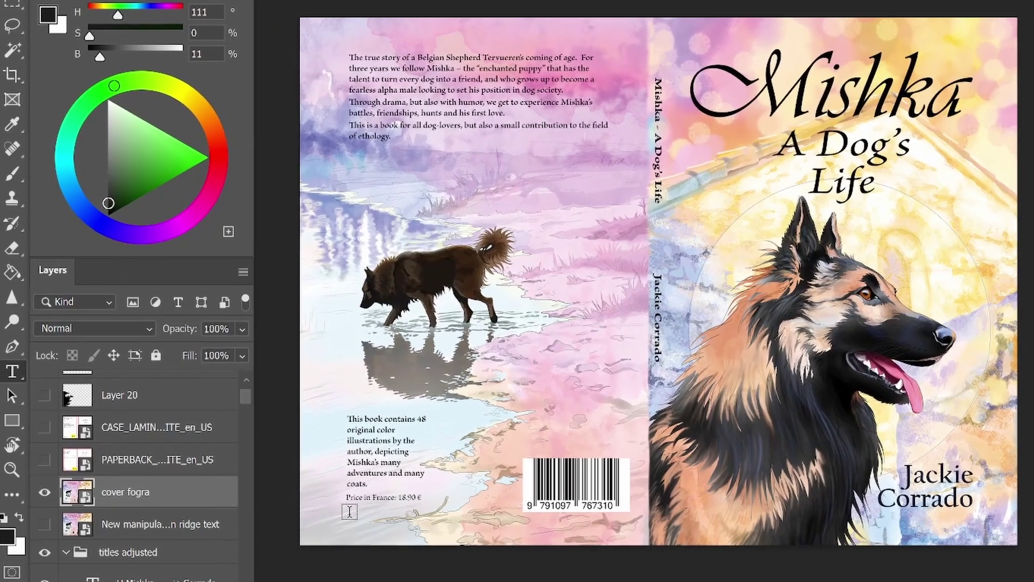
left_click(43, 497)
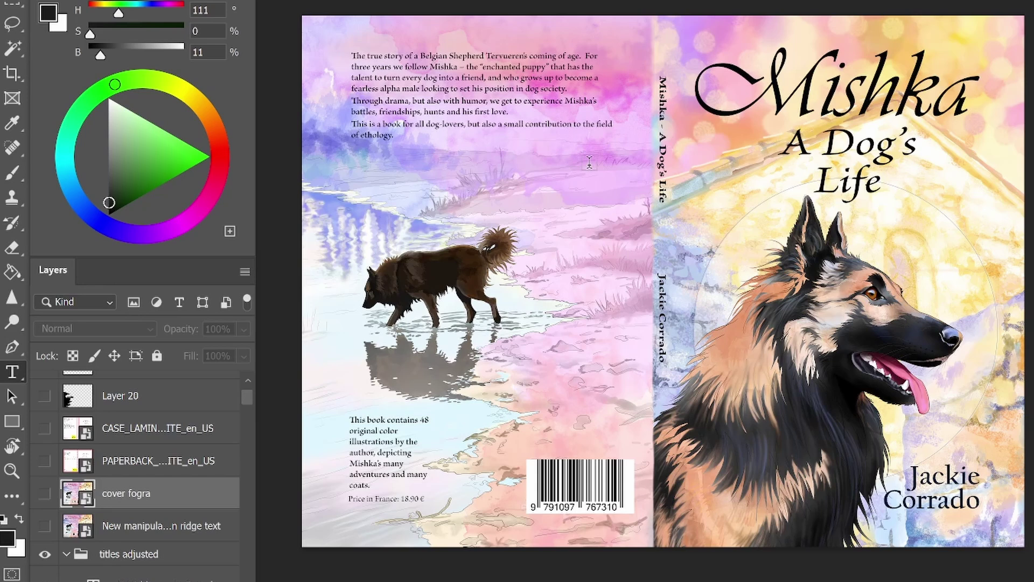
left_click(45, 498)
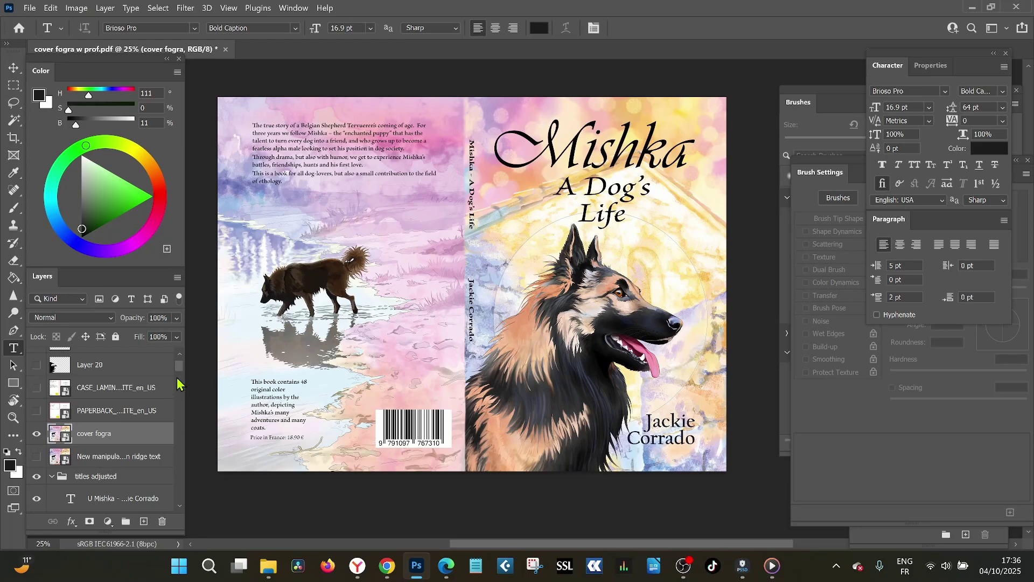
- Flatten the layered cover document, including the placed "cover fogra" layer, into a single background layer
left_click(244, 271)
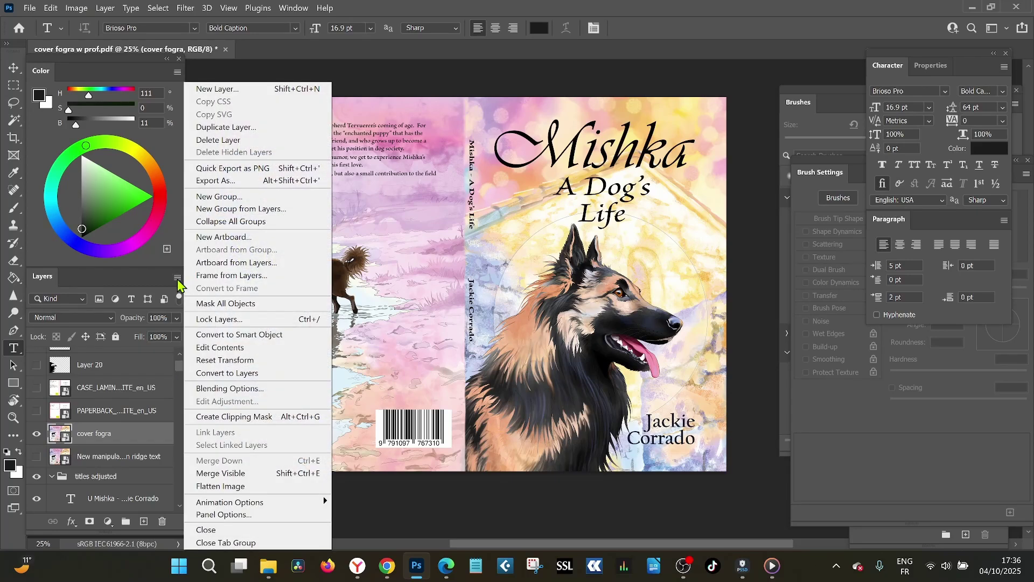
left_click(226, 487)
left_click(523, 227)
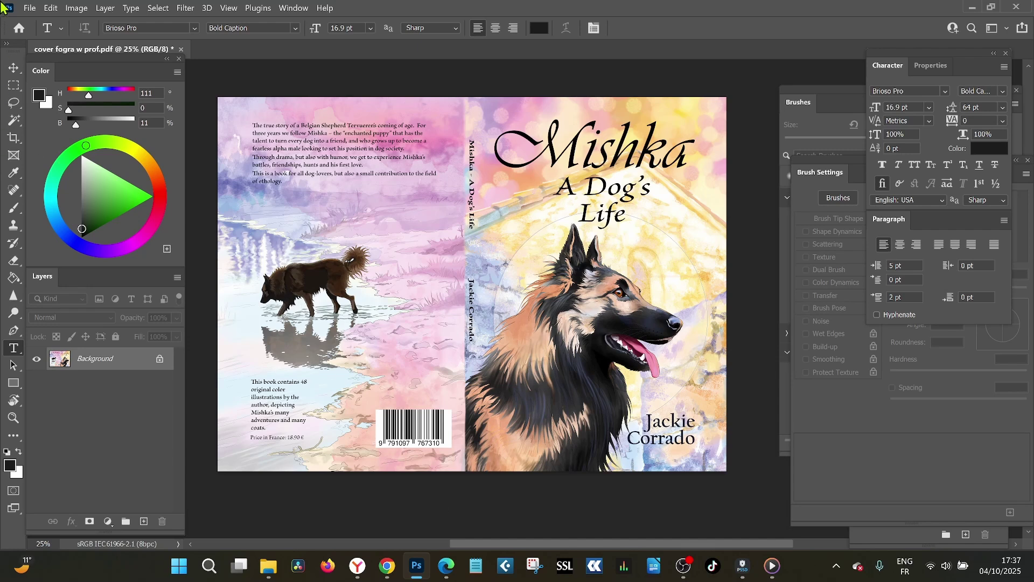
- Save the flattened cover on the computer as a Photoshop PDF named "cover fogra final rgb"
left_click(30, 8)
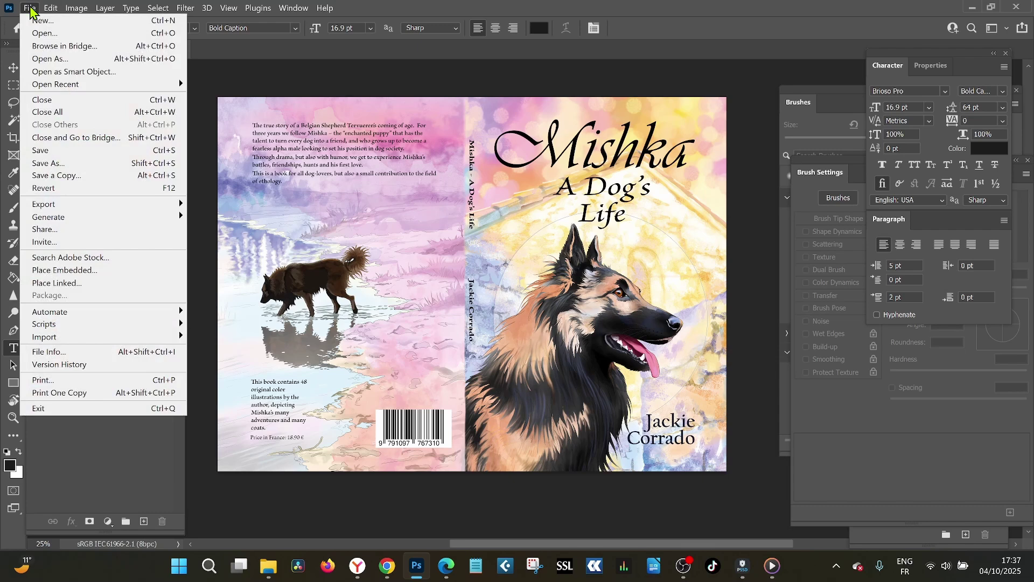
left_click(56, 176)
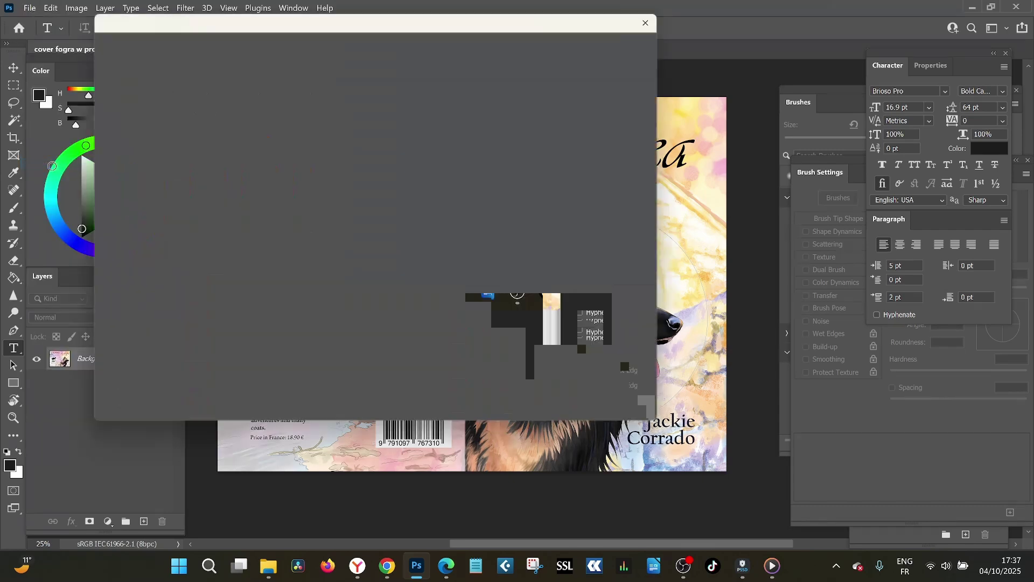
left_click(493, 352)
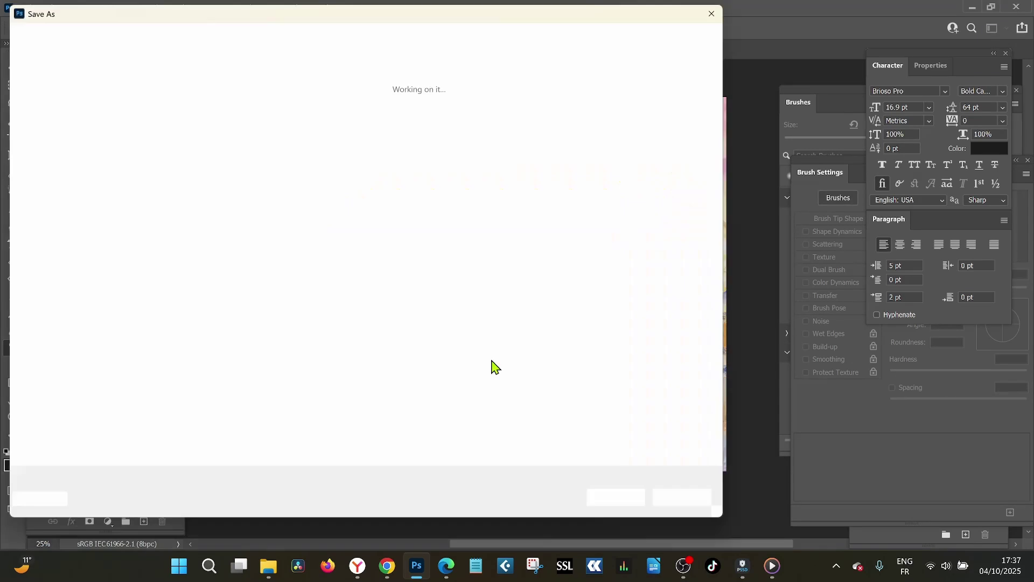
left_click(163, 375)
key("BackSpace")
key("BackSpace")
key("BackSpace")
key("BackSpace")
key("BackSpace")
key("BackSpace")
key("BackSpace")
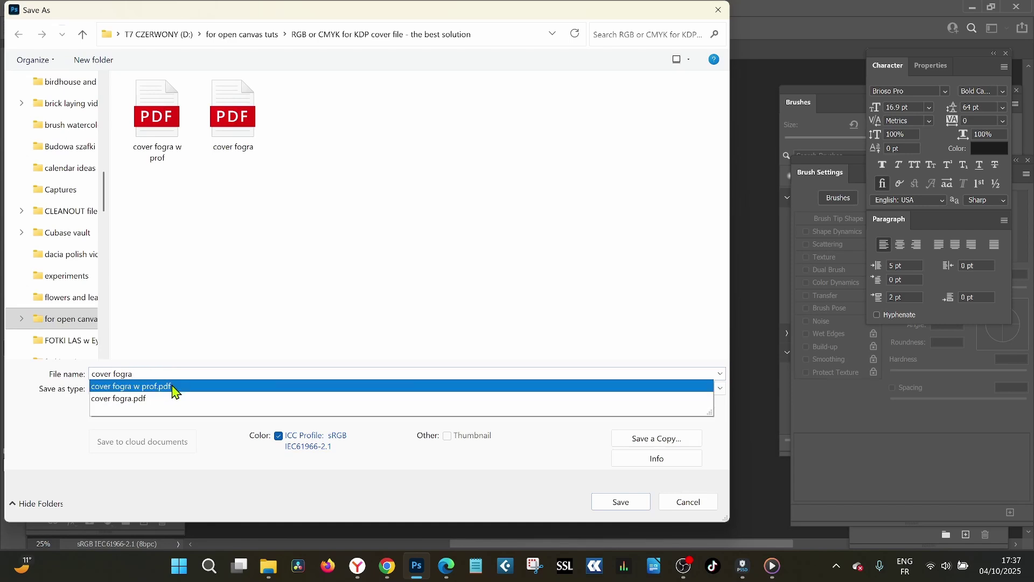
type("fin")
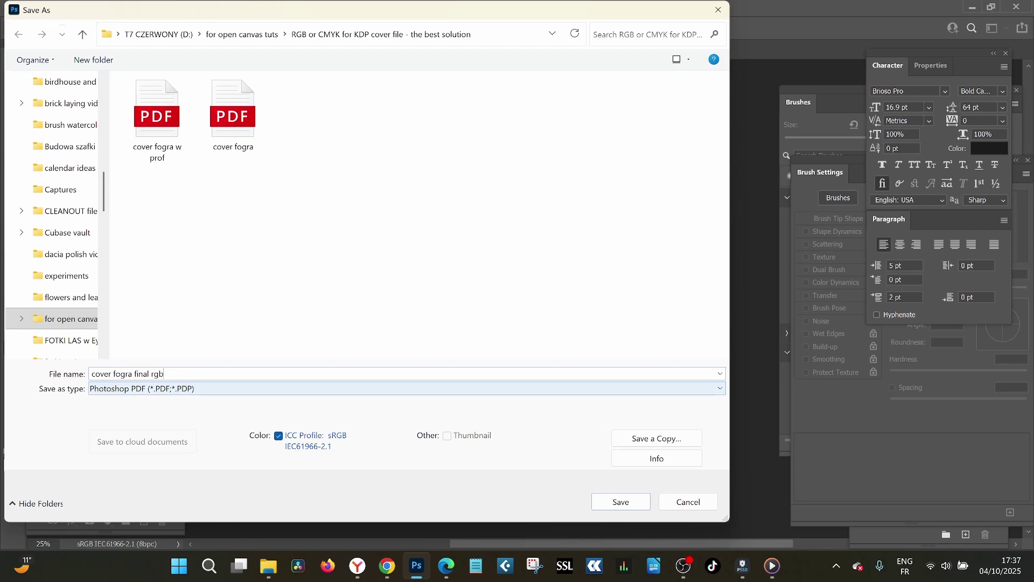
type("al rgb")
left_click(648, 507)
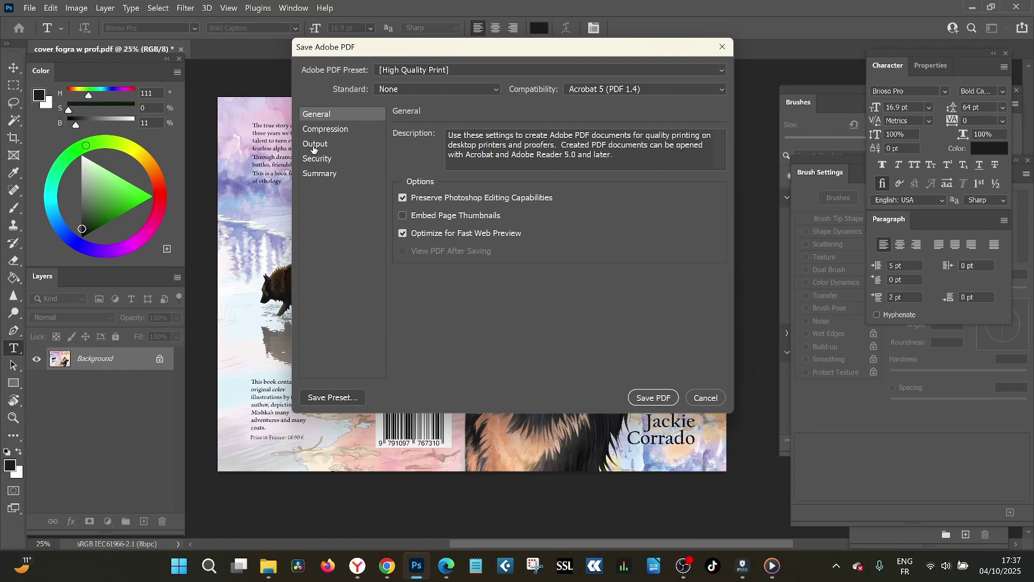
- Set the PDF's profile inclusion policy to Don't Include Profile and save it with the High Quality Print preset
left_click(315, 145)
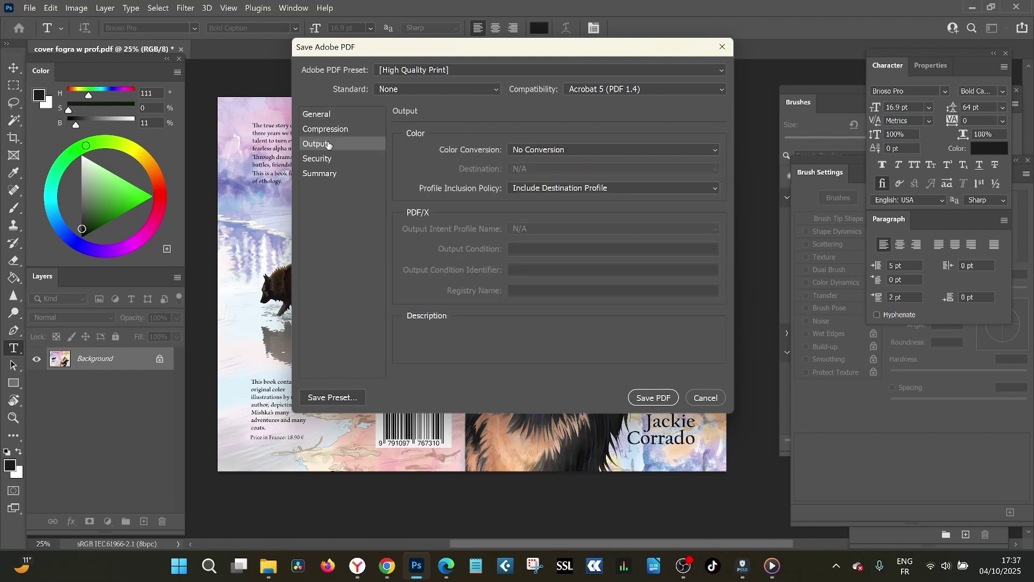
left_click(629, 188)
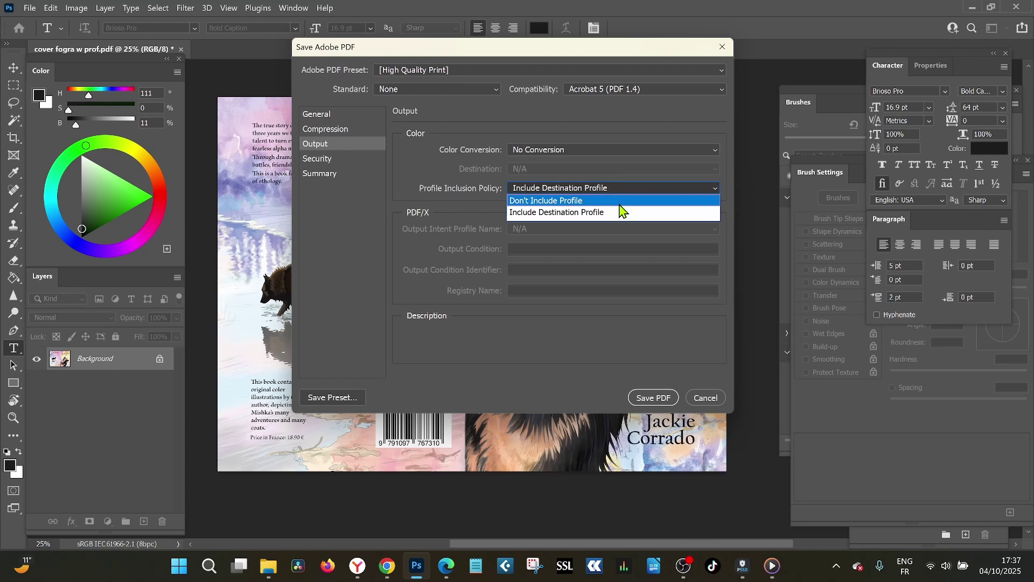
left_click(616, 202)
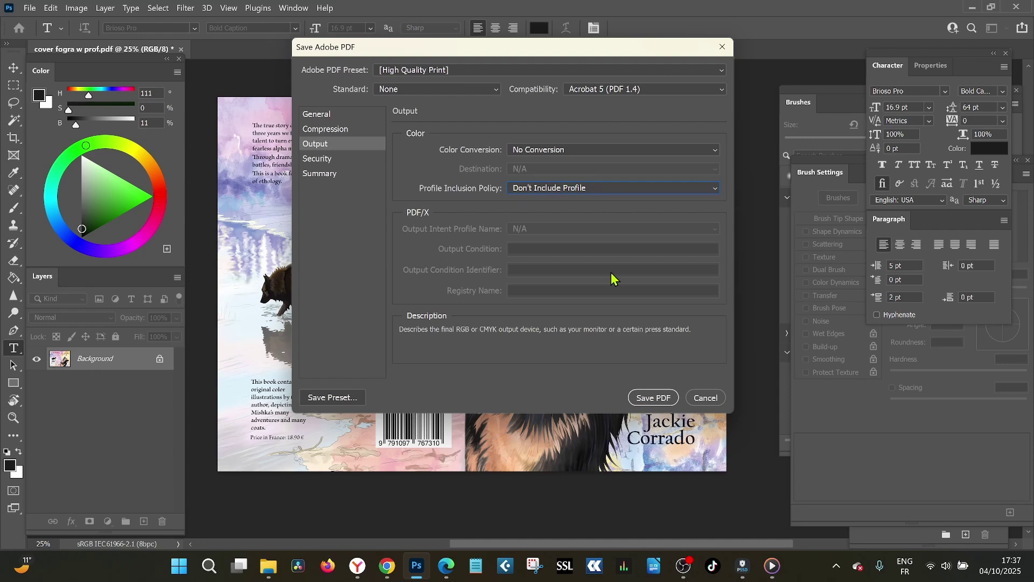
left_click(651, 399)
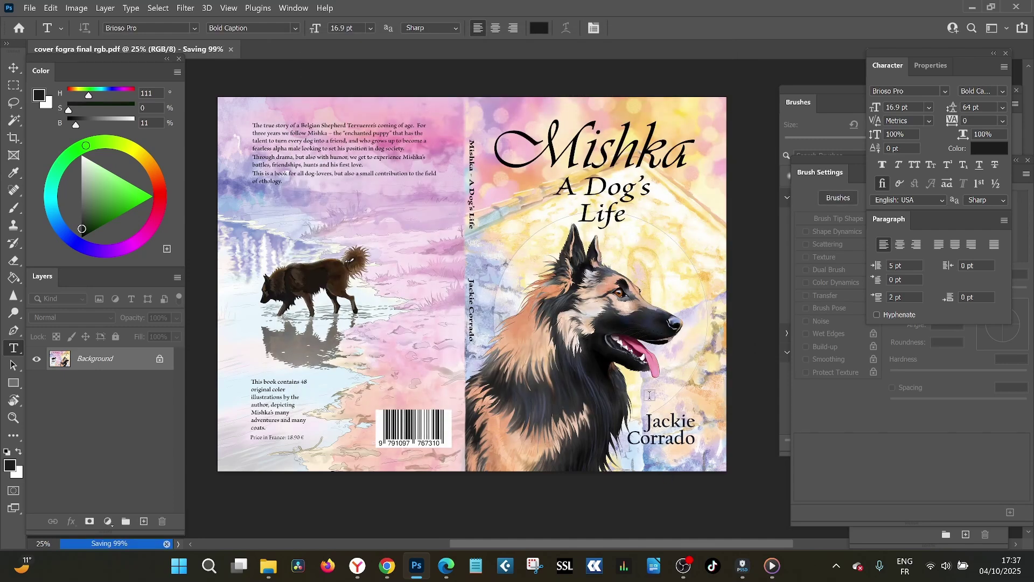